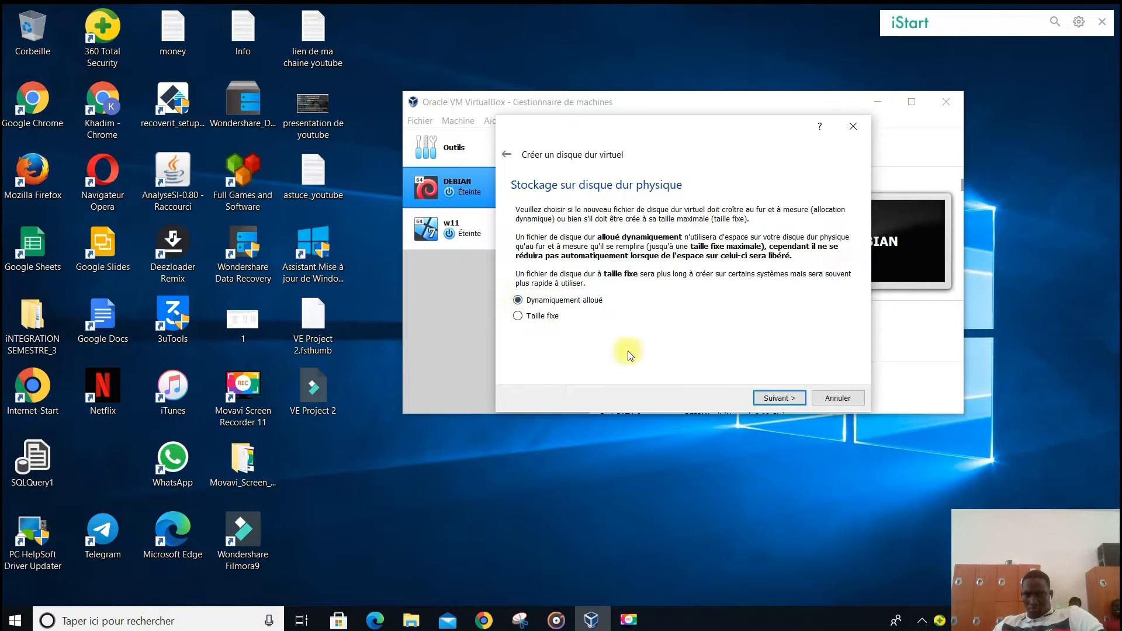
Step: Create the dynamically allocated virtual hard disk UBUNTU.vdi with a size of 10,00 Gio
click(767, 399)
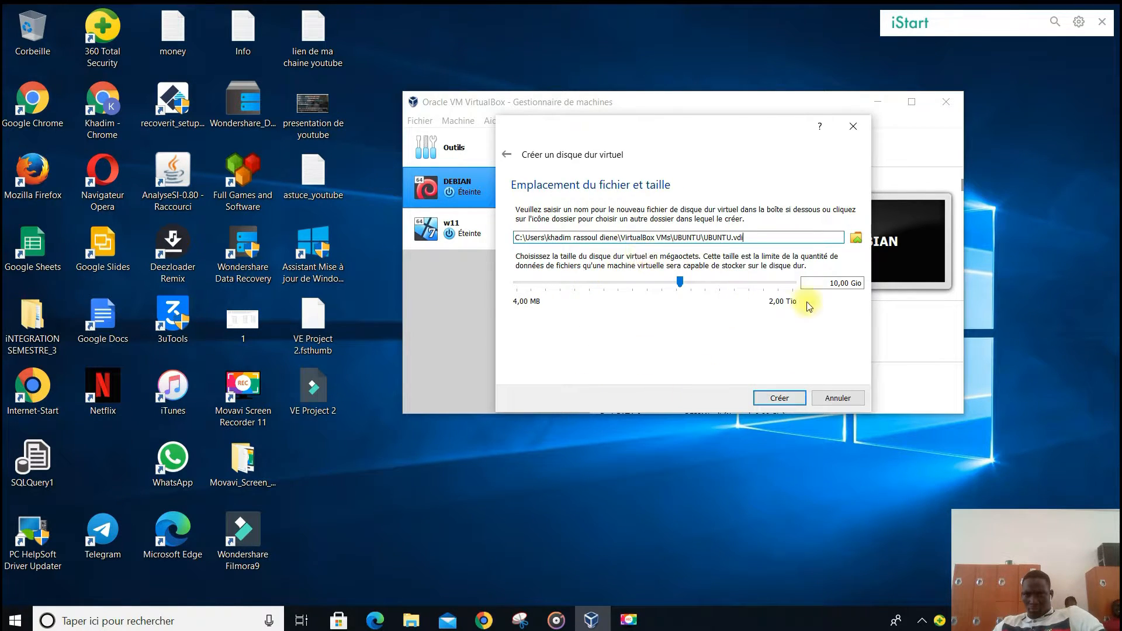
click(781, 398)
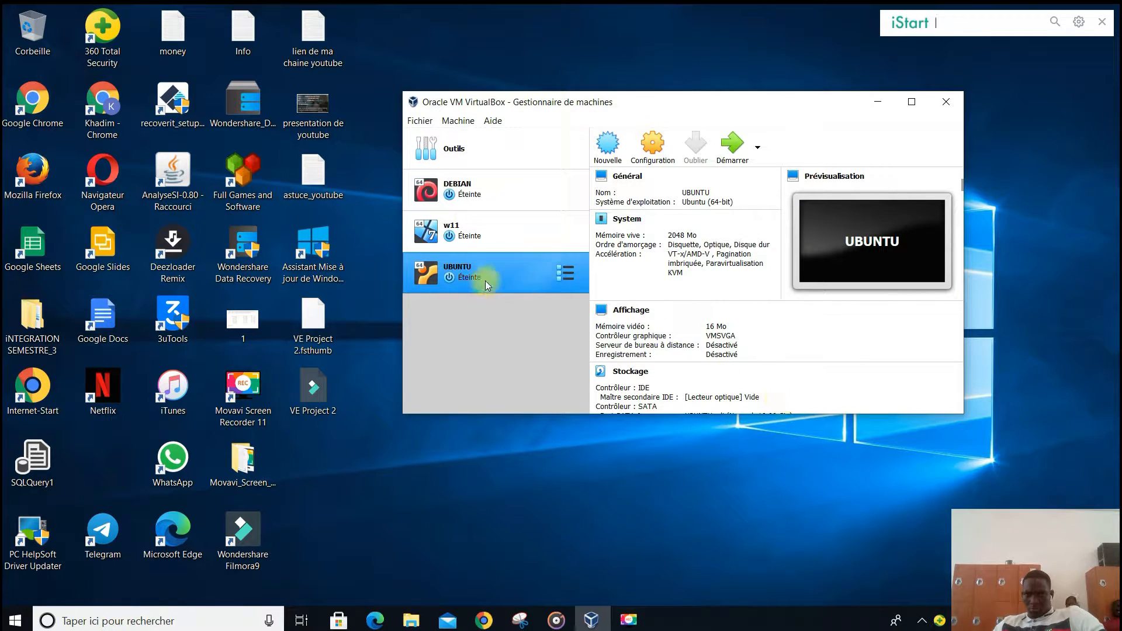
Step: In the UBUNTU machine's storage settings, open the disk file chooser for the empty IDE optical drive
click(485, 282)
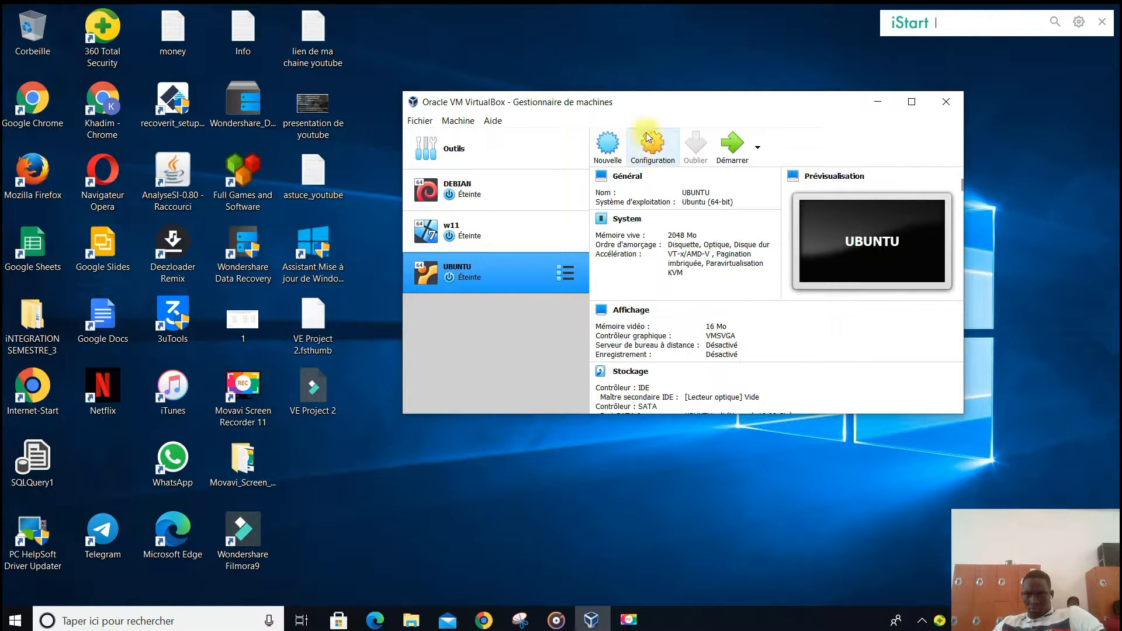
click(649, 153)
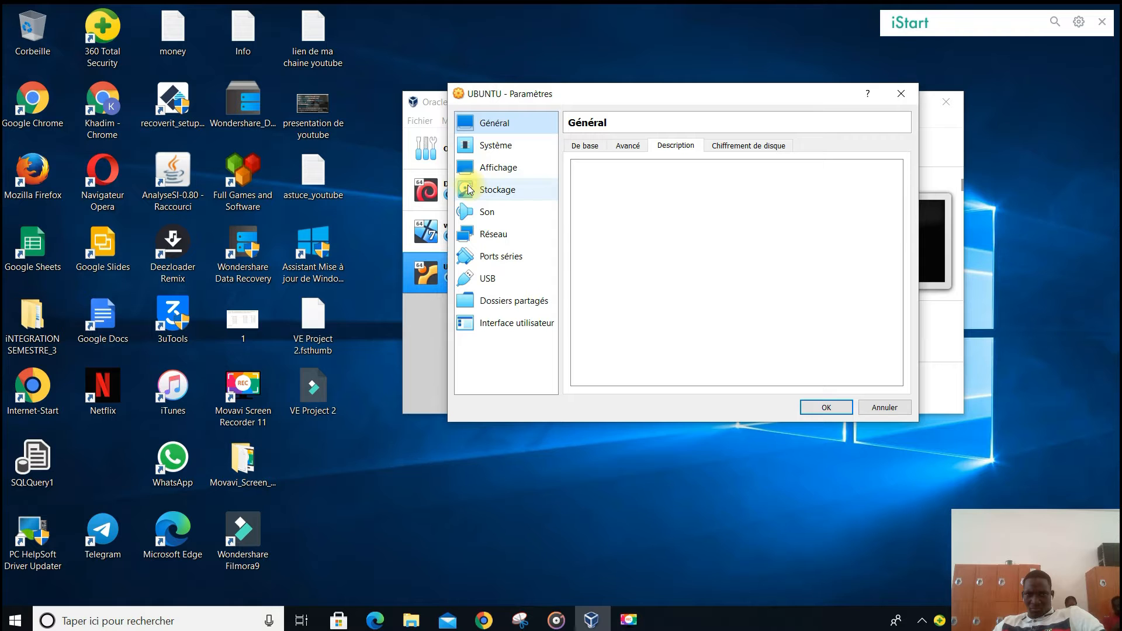
click(492, 193)
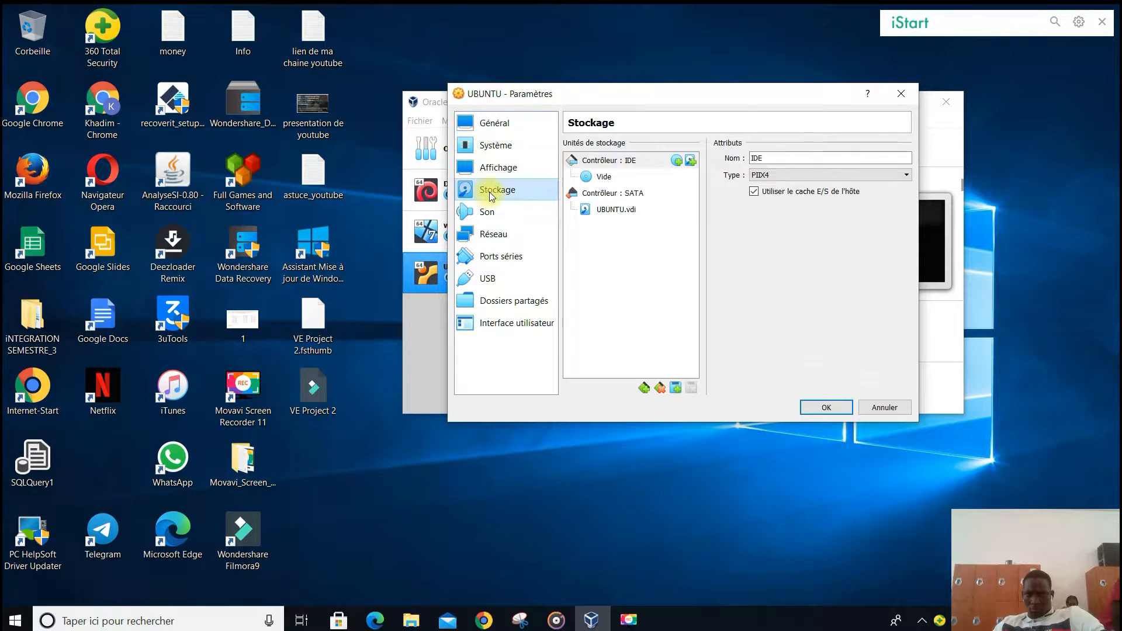
click(600, 178)
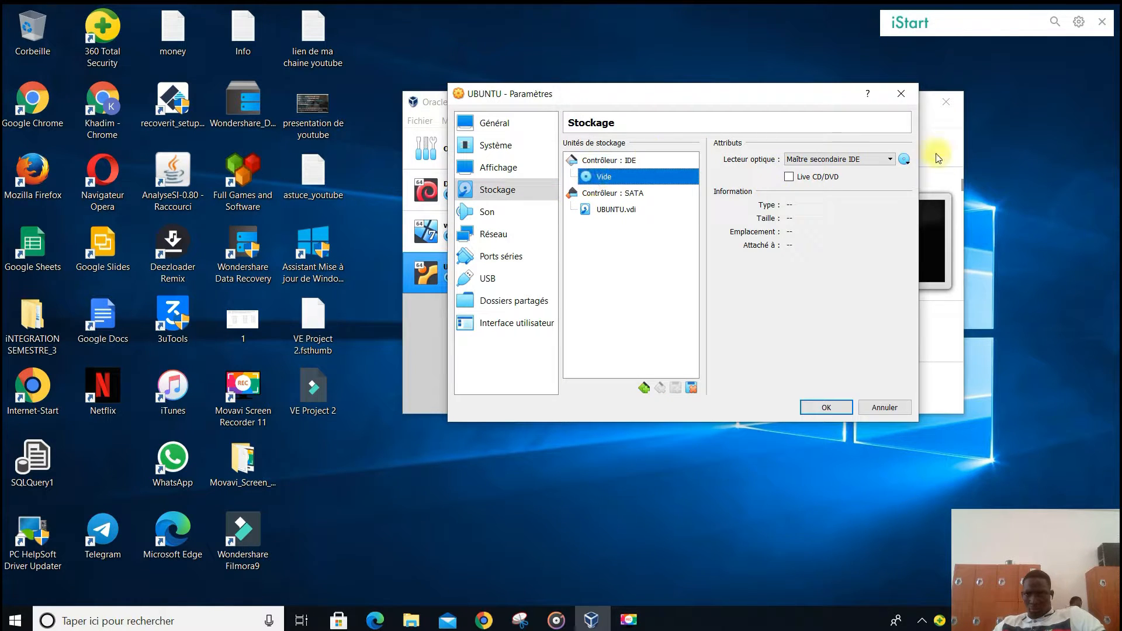
click(907, 162)
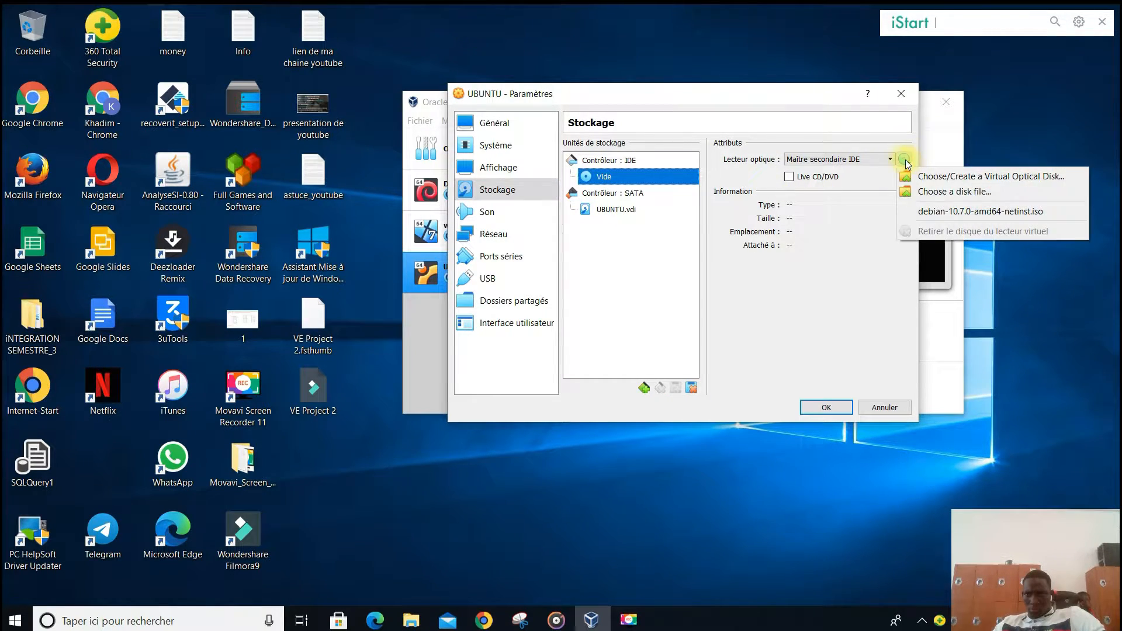
click(917, 192)
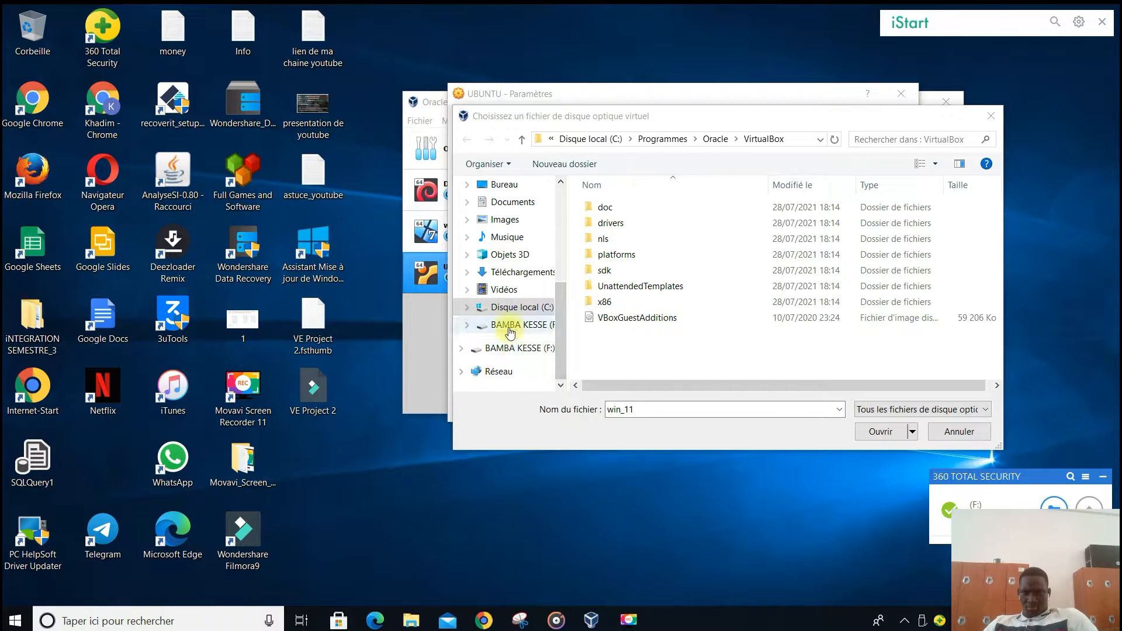
Step: Attach the ubuntu-20.04.1-desktop-amd64 image from the Logiciel folder on drive F: to the optical drive and save the machine settings
click(510, 327)
scroll(555, 295, down, 3)
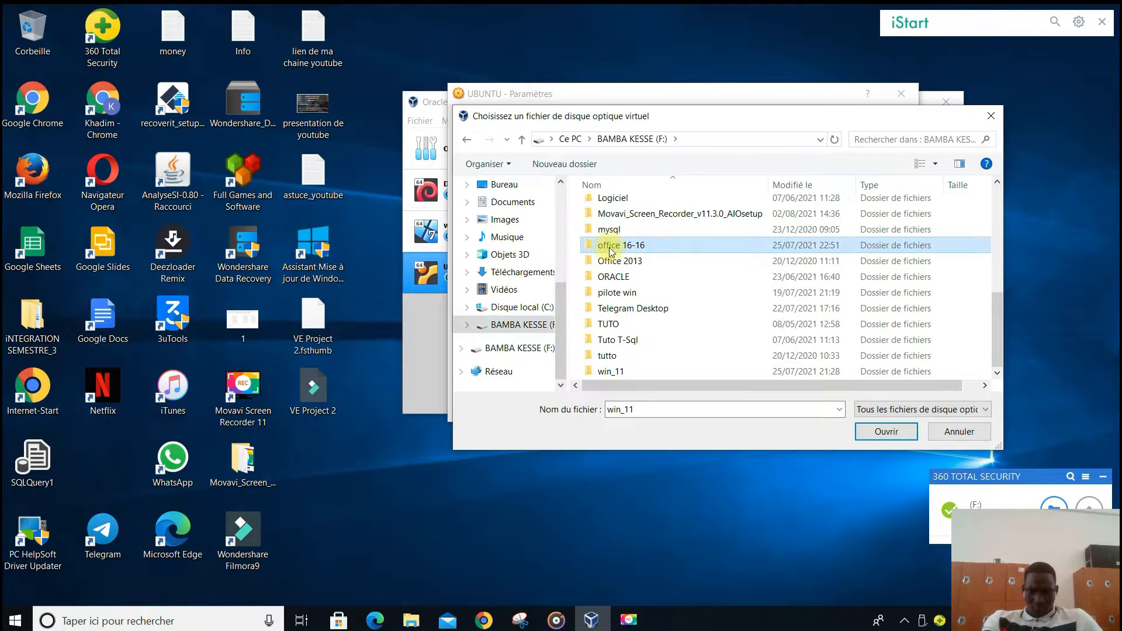
scroll(609, 246, up, 1)
click(602, 219)
double_click(602, 219)
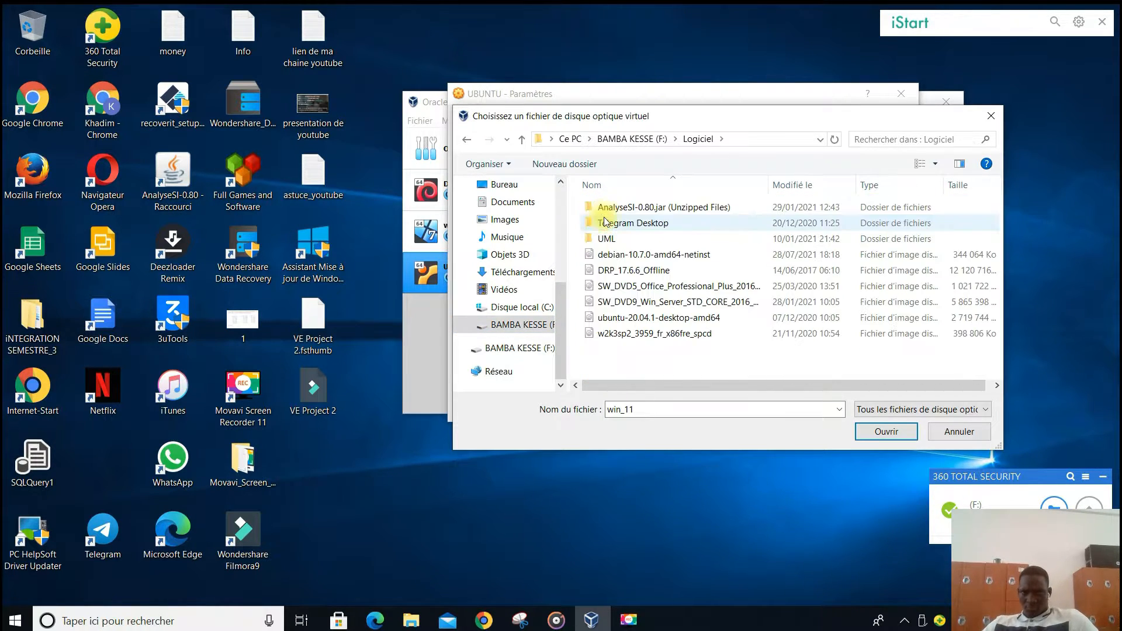
click(637, 323)
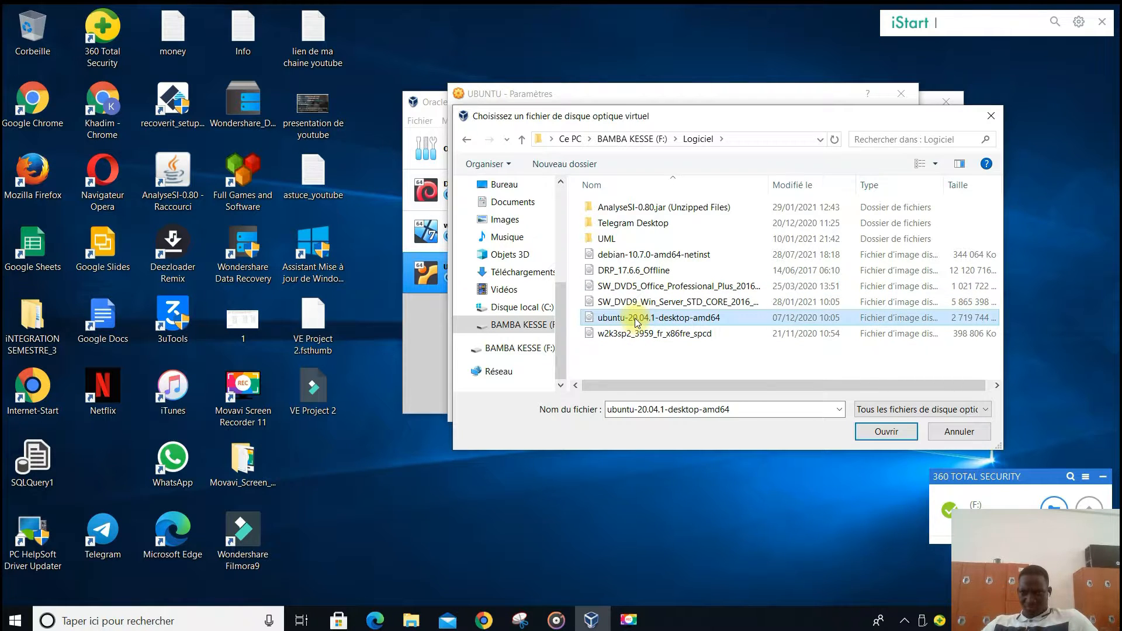
click(876, 432)
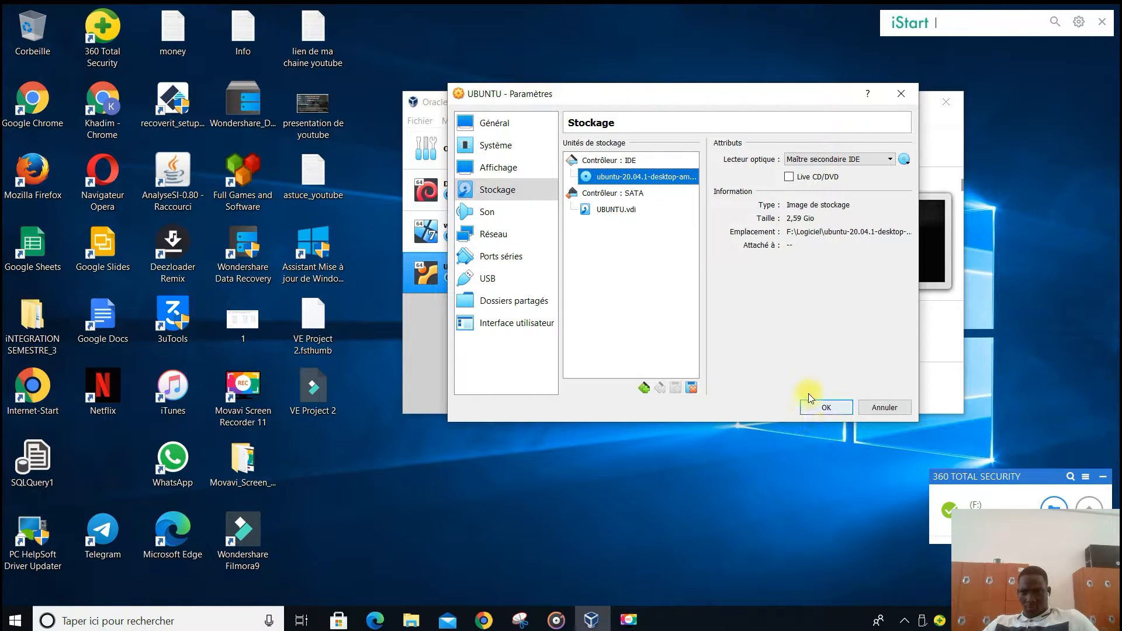
click(821, 409)
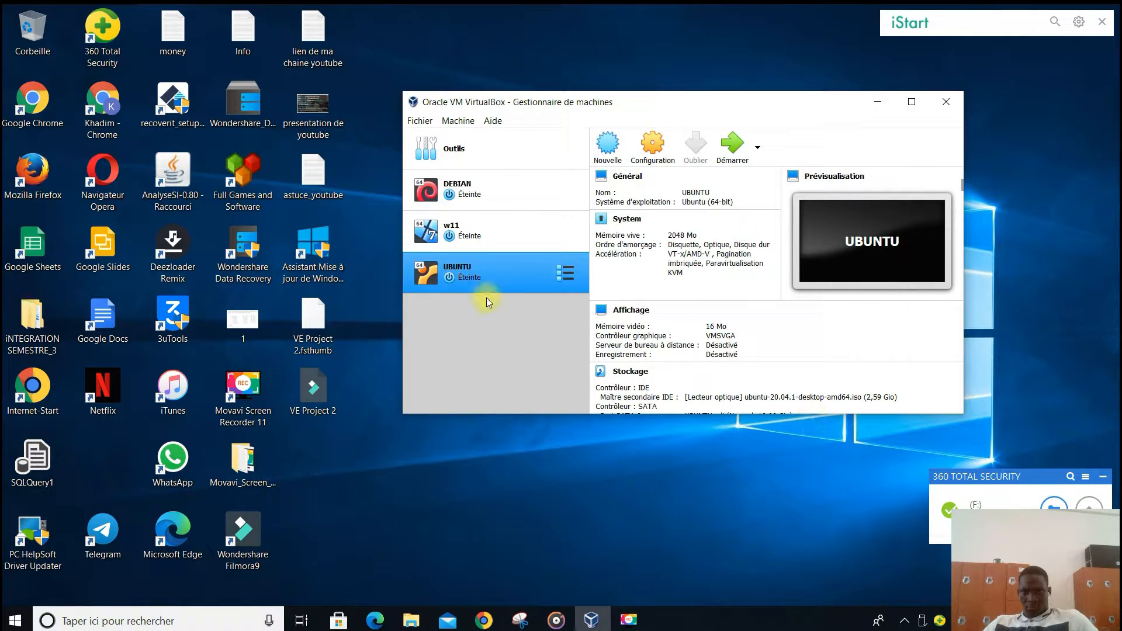
Step: Start the UBUNTU machine with ubuntu-20.04.1-desktop-amd64.iso as its startup disk
click(736, 153)
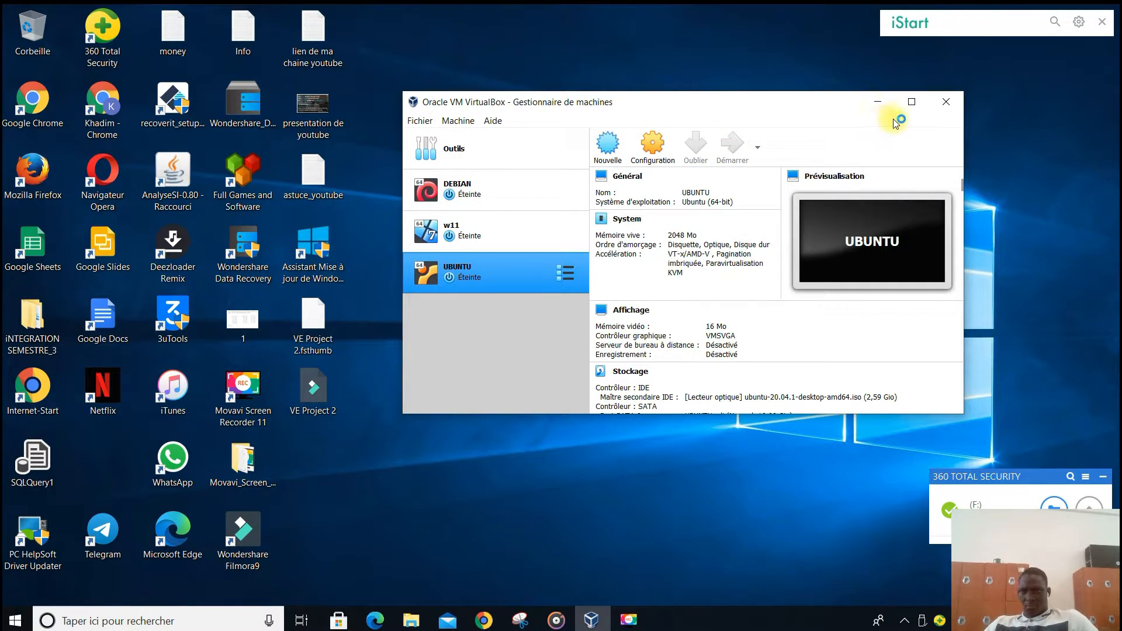
click(911, 103)
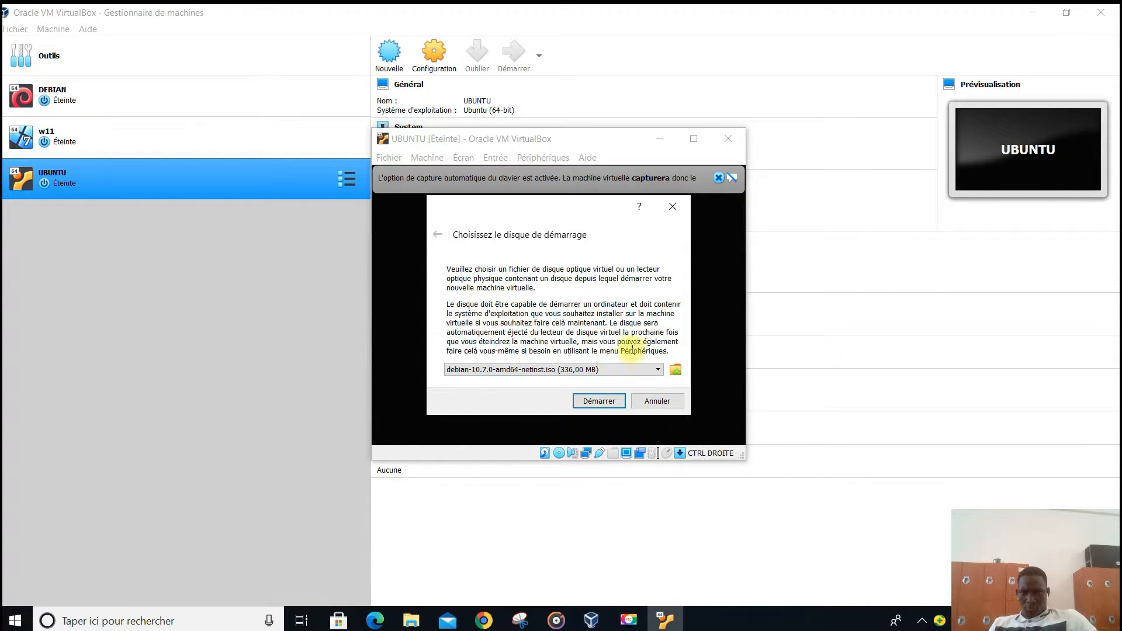
click(656, 369)
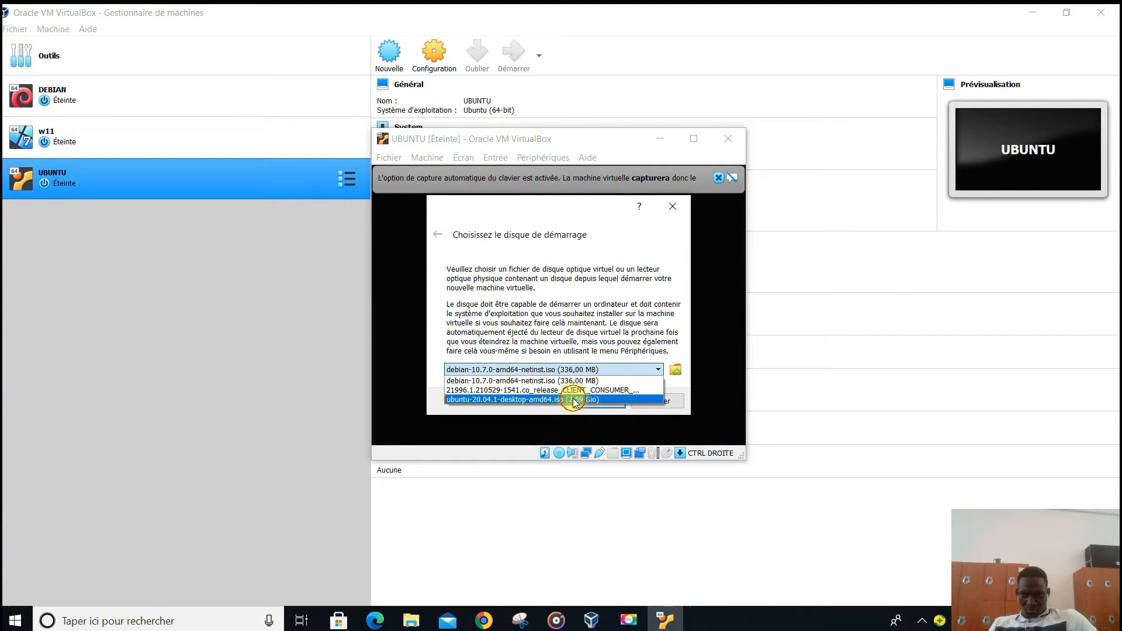
click(572, 396)
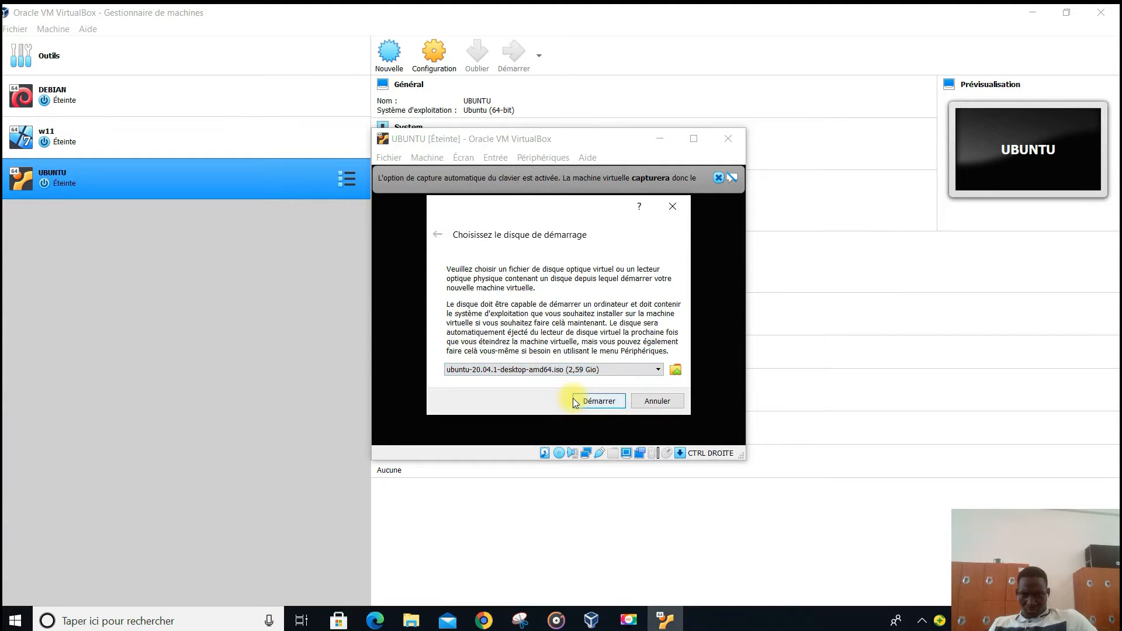
click(599, 401)
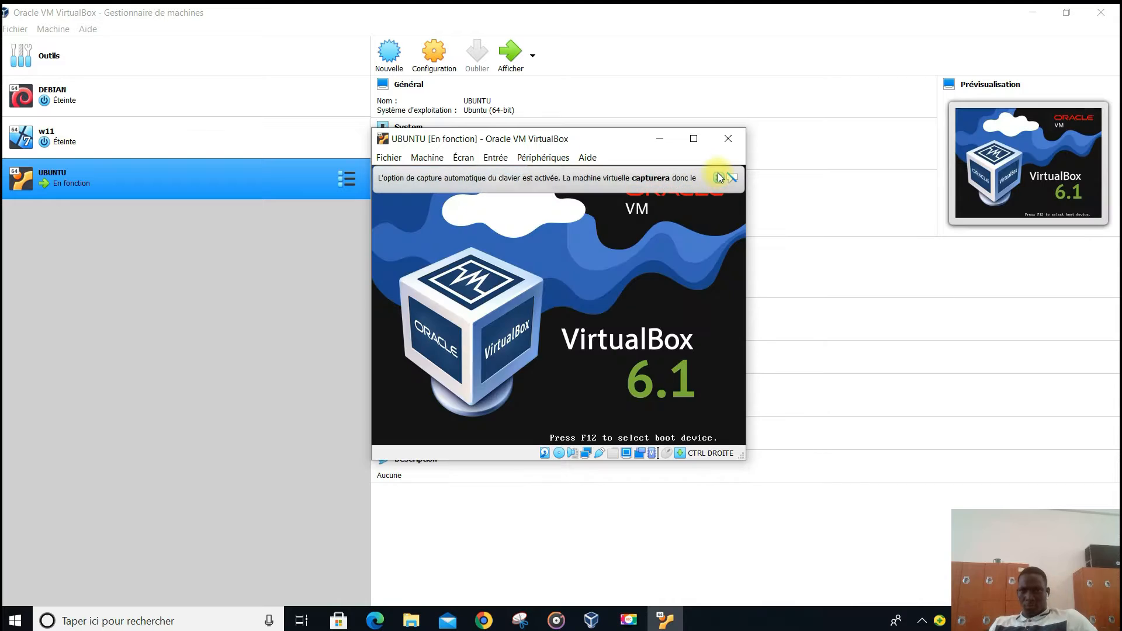
Step: Maximize the running machine's window and dismiss its keyboard capture and mouse integration notices
click(718, 178)
click(694, 138)
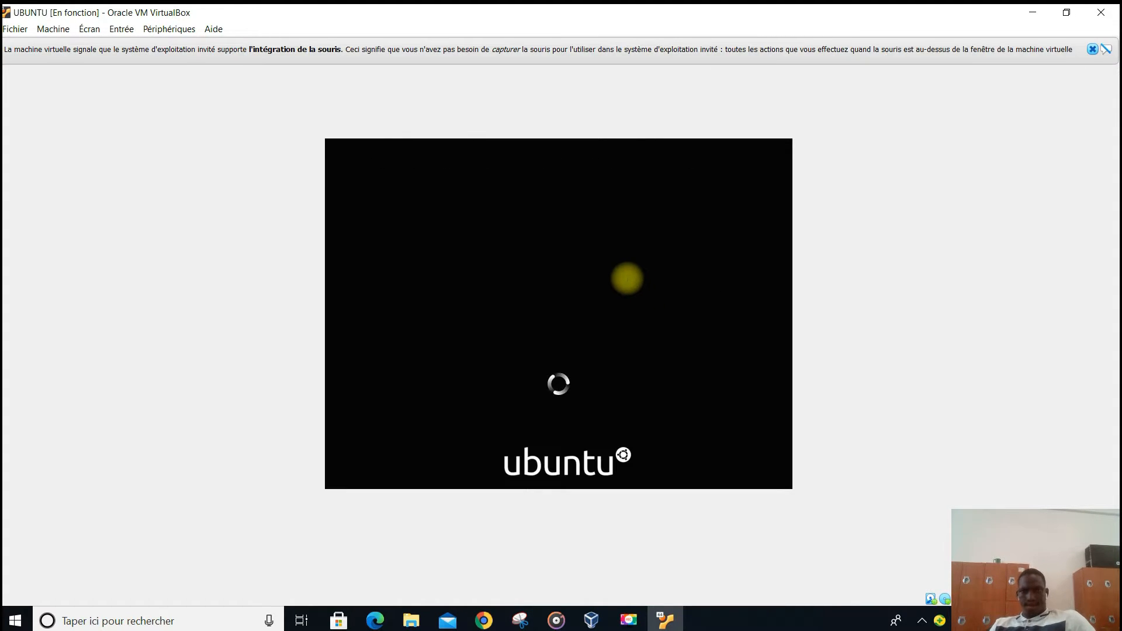
click(1093, 48)
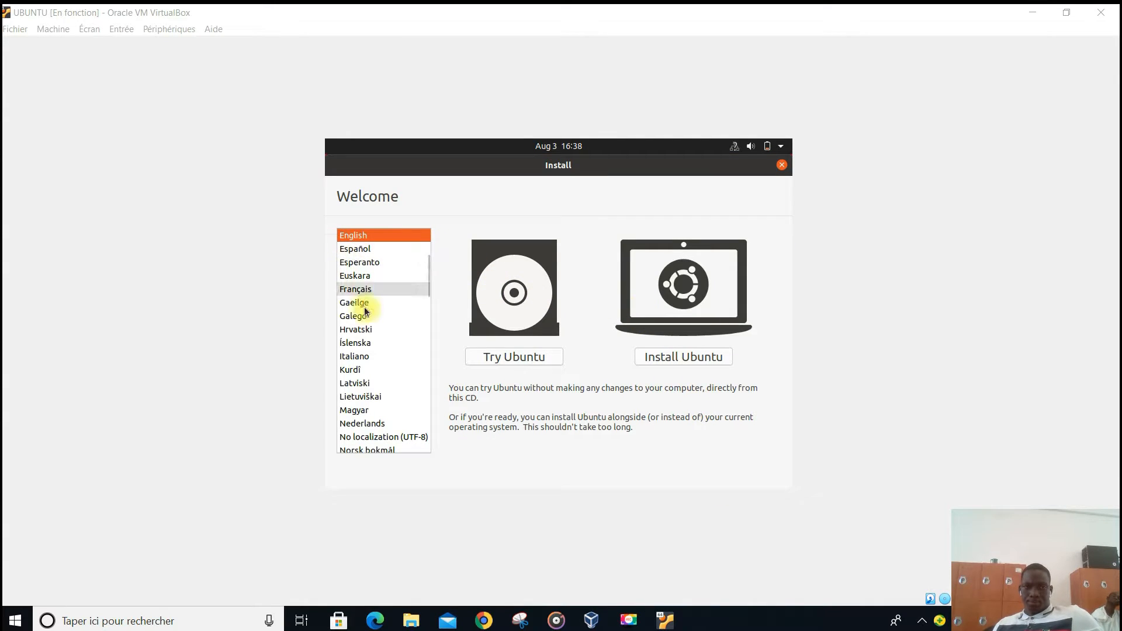
Step: Set the installer language to Français and start the Ubuntu installation
scroll(365, 318, down, 2)
click(353, 323)
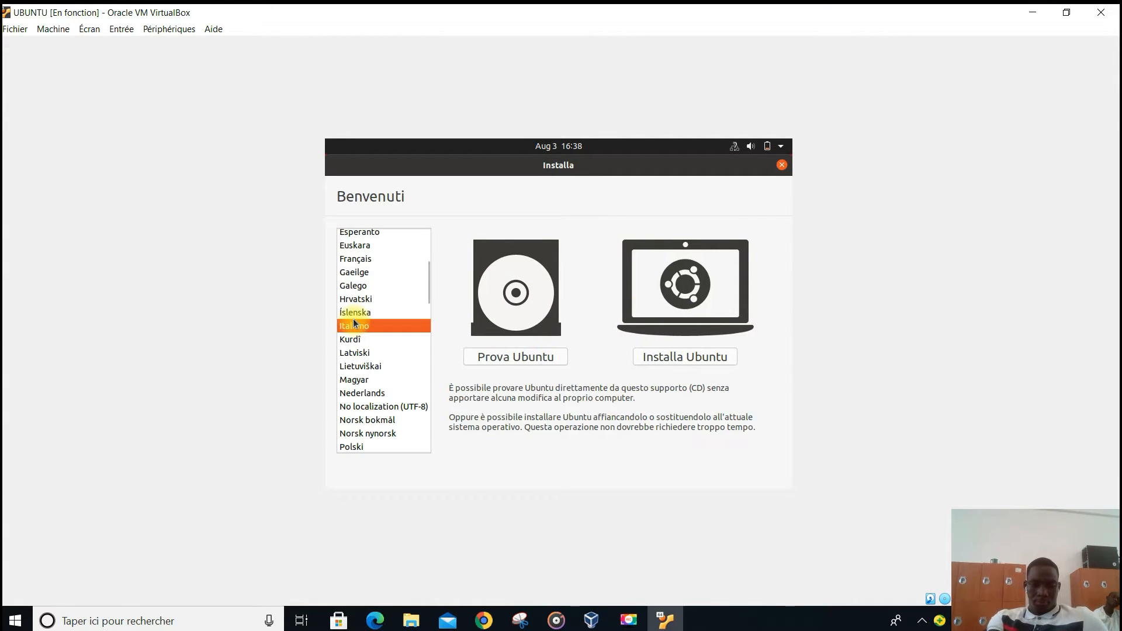
text(f)
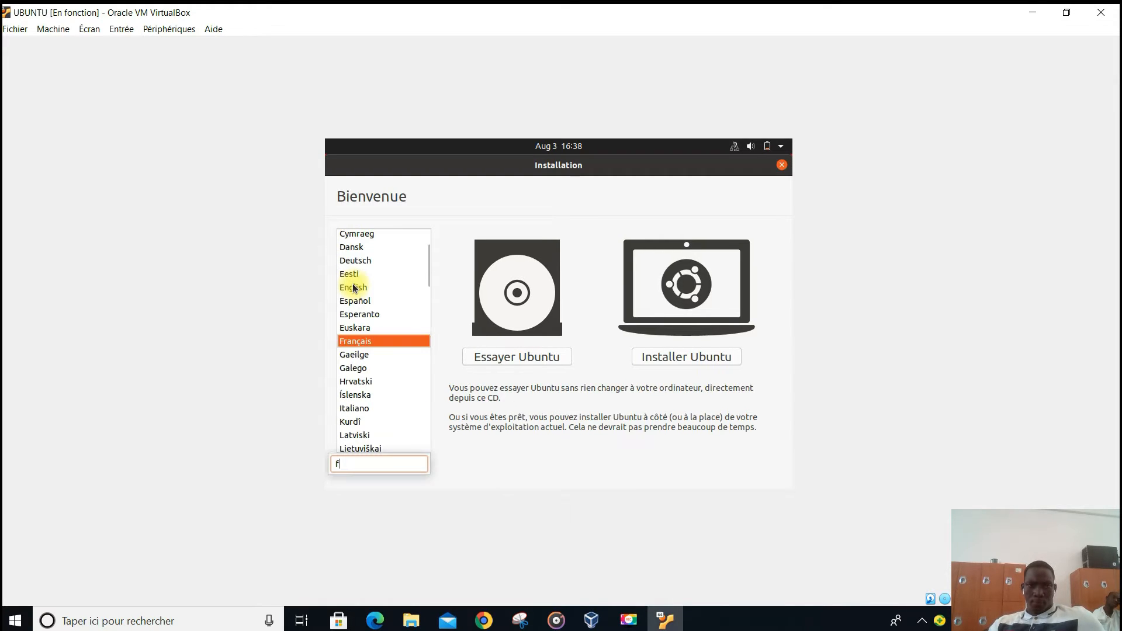
click(353, 344)
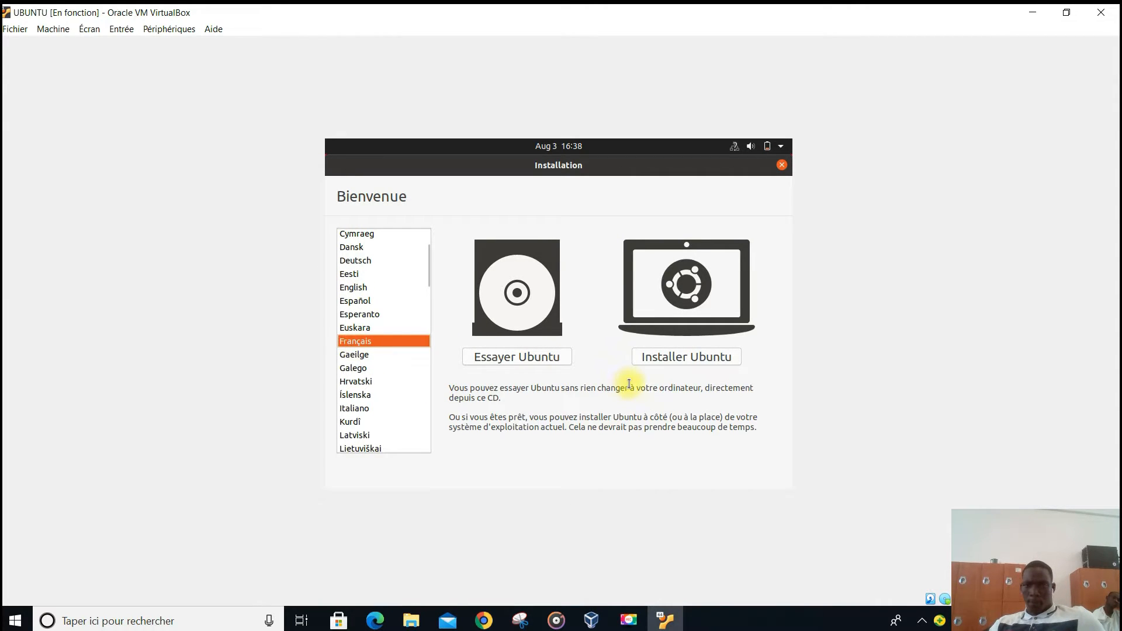
click(666, 363)
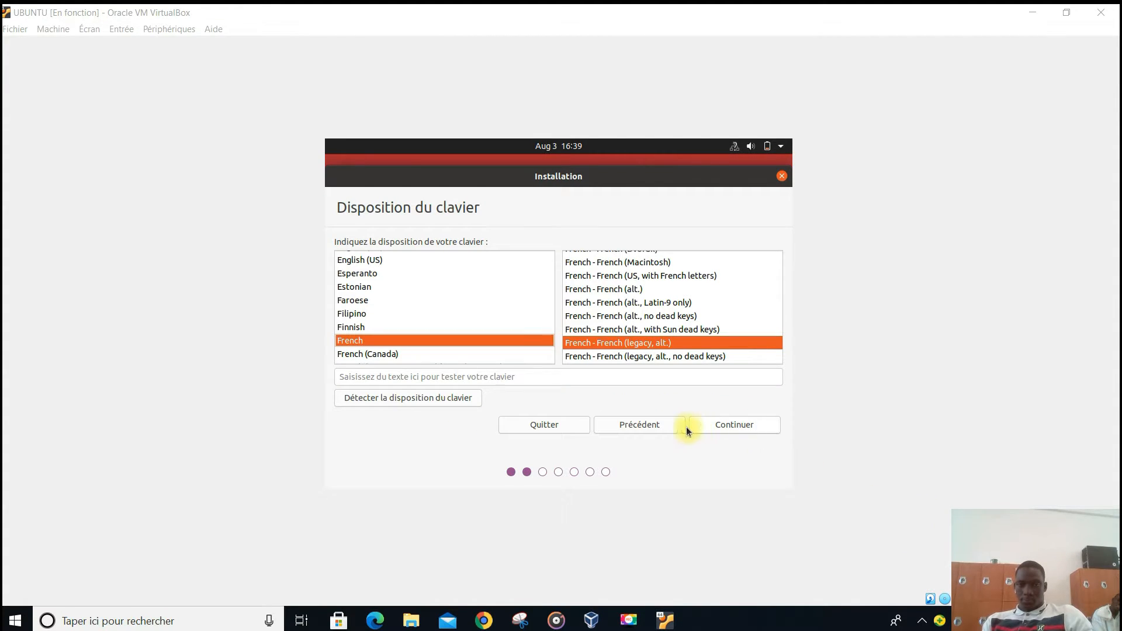
click(654, 423)
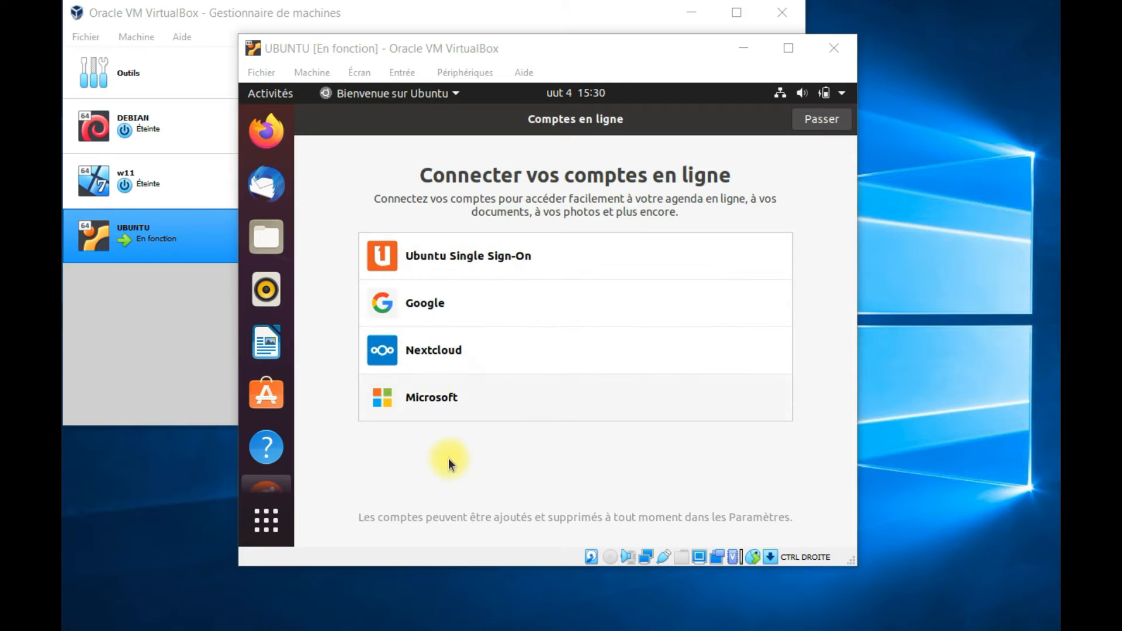
Step: Complete the Ubuntu welcome wizard, skipping online accounts and Livepatch and keeping the option to send system information to Canonical
click(830, 118)
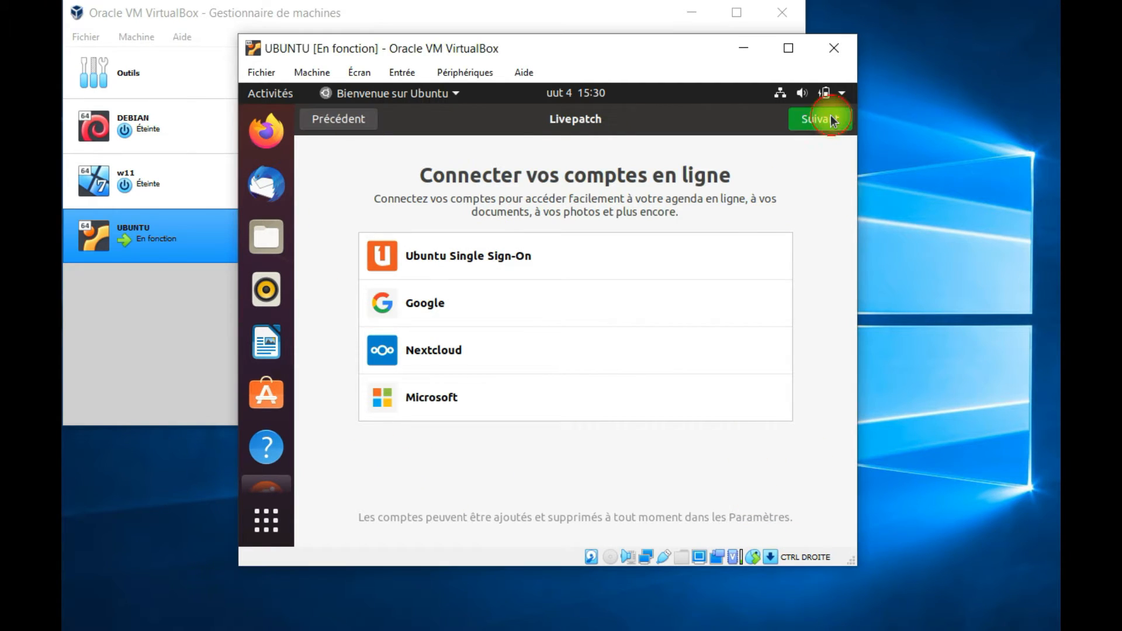
click(829, 118)
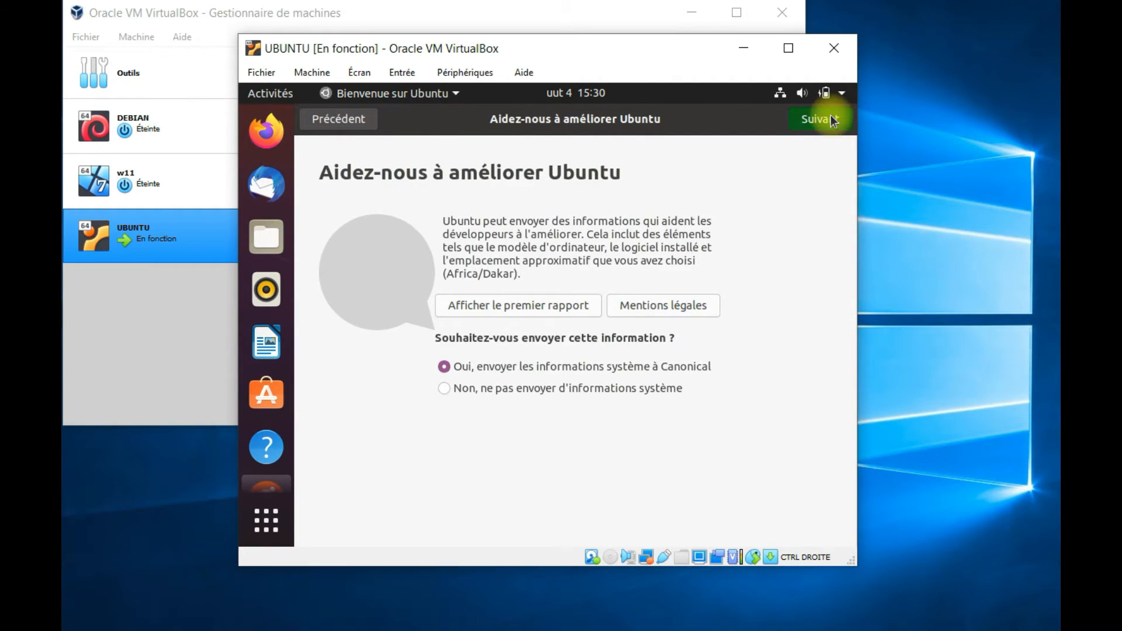
click(829, 117)
click(823, 118)
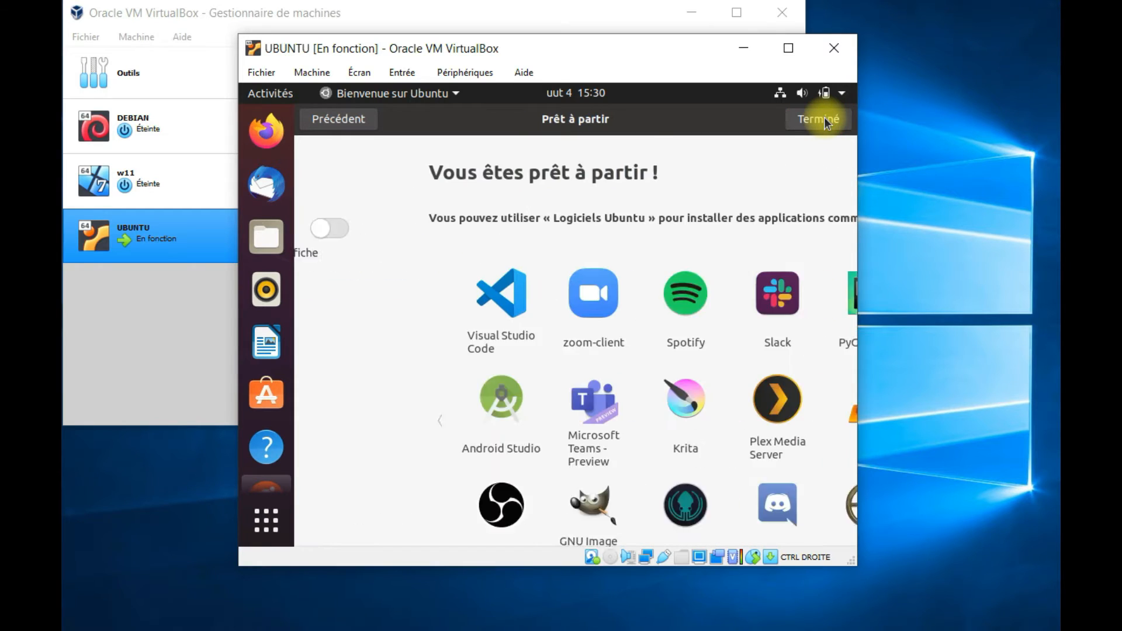
scroll(603, 317, down, 3)
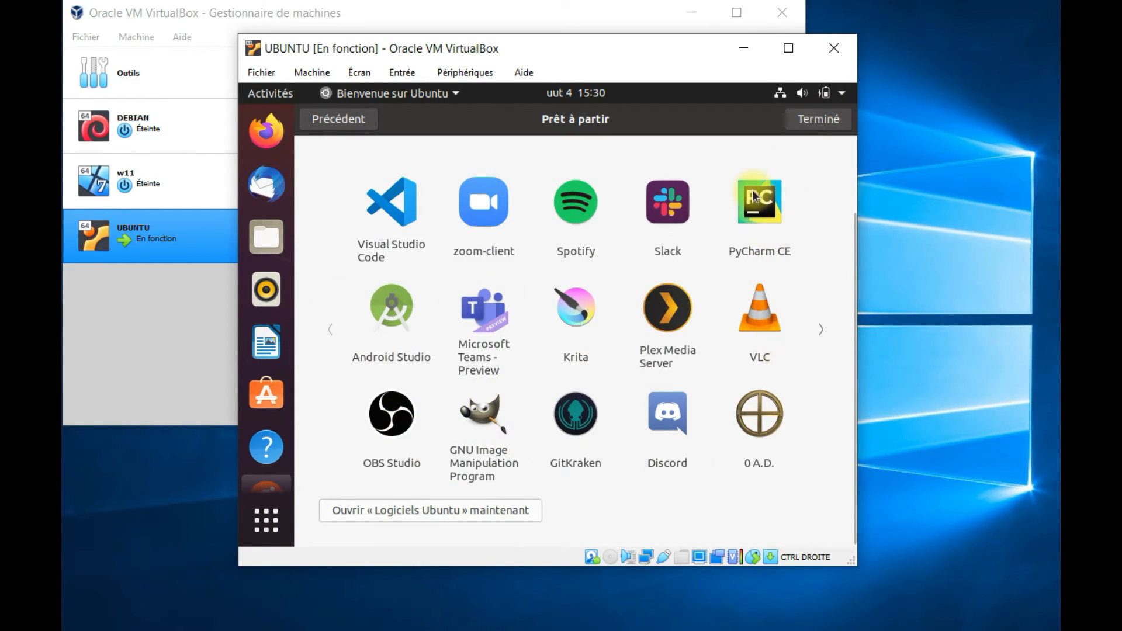
click(810, 117)
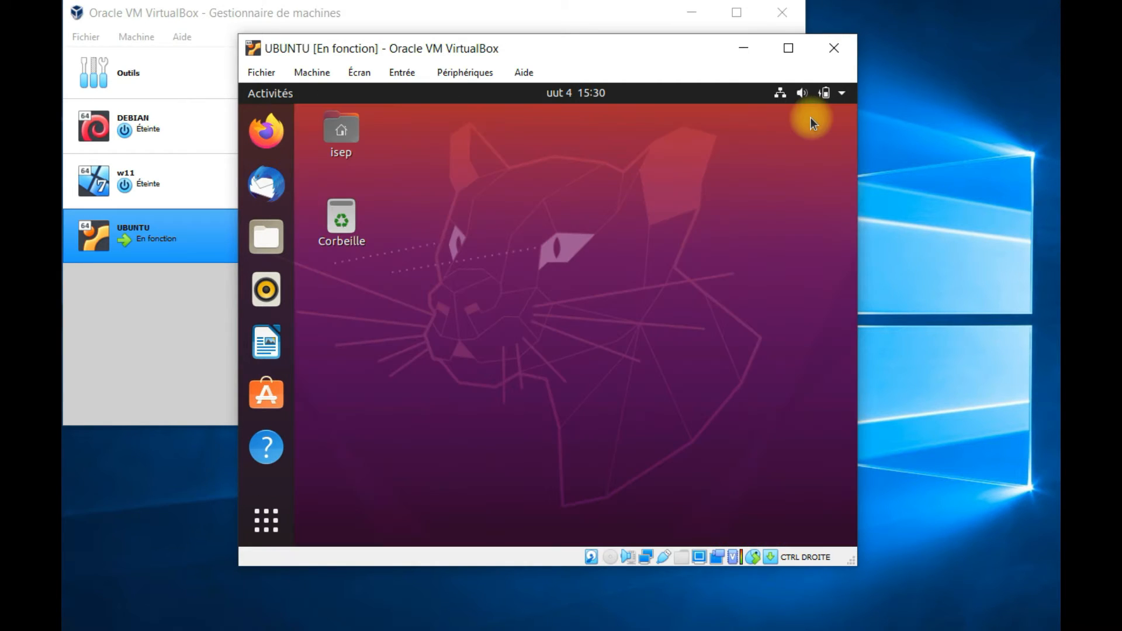
Step: Browse the Musique, Récents and Bureau locations from the home folder, and close the file manager
click(355, 155)
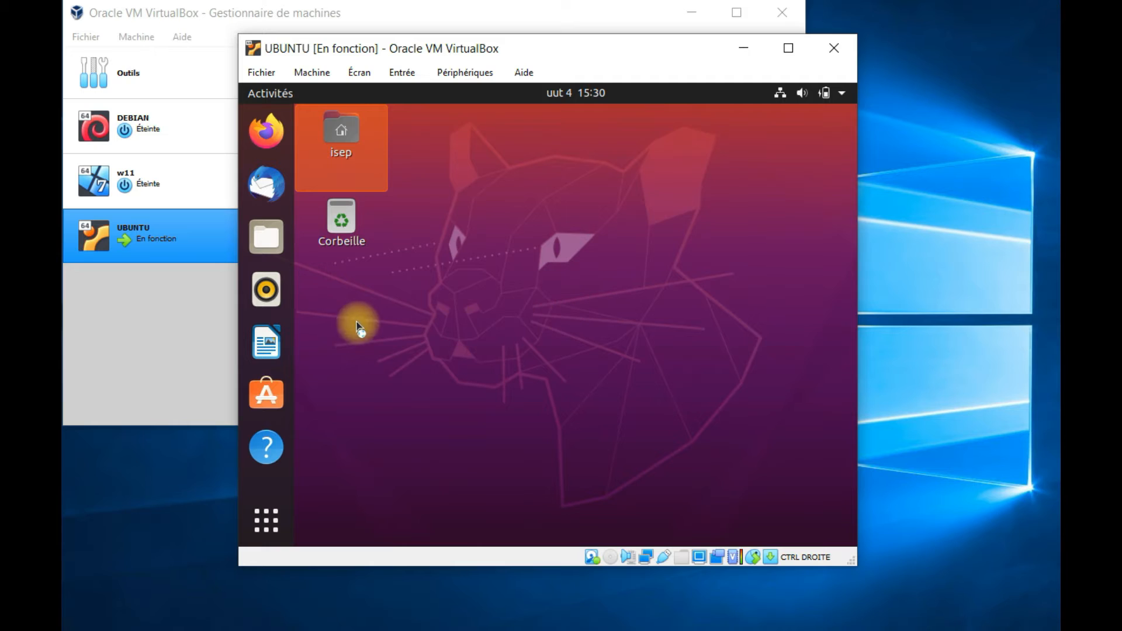
click(381, 328)
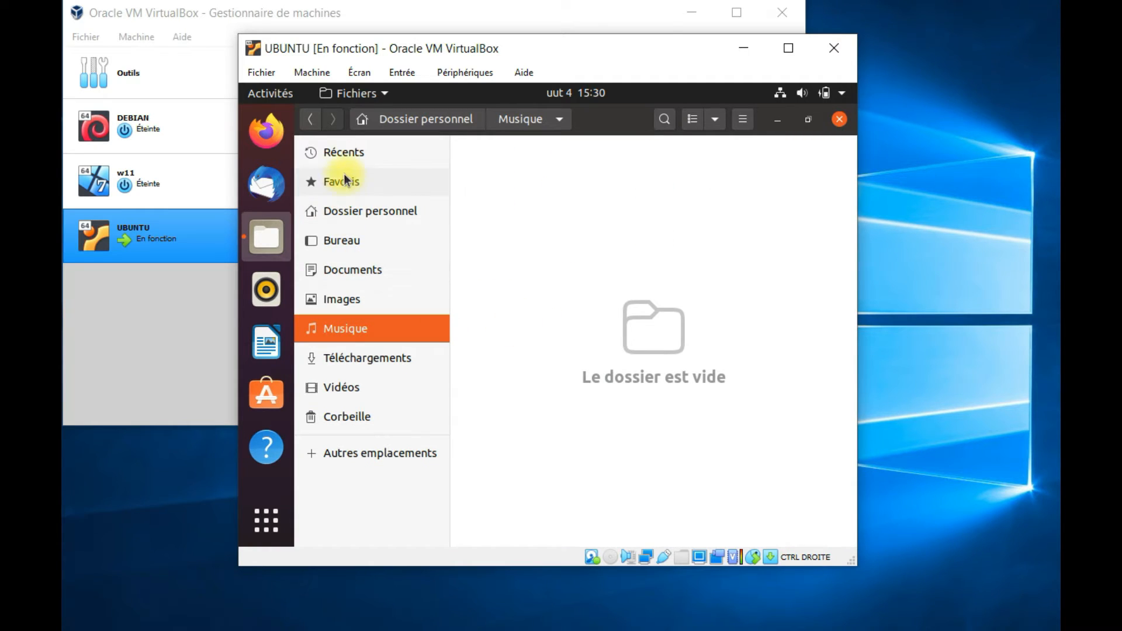
click(333, 146)
click(337, 242)
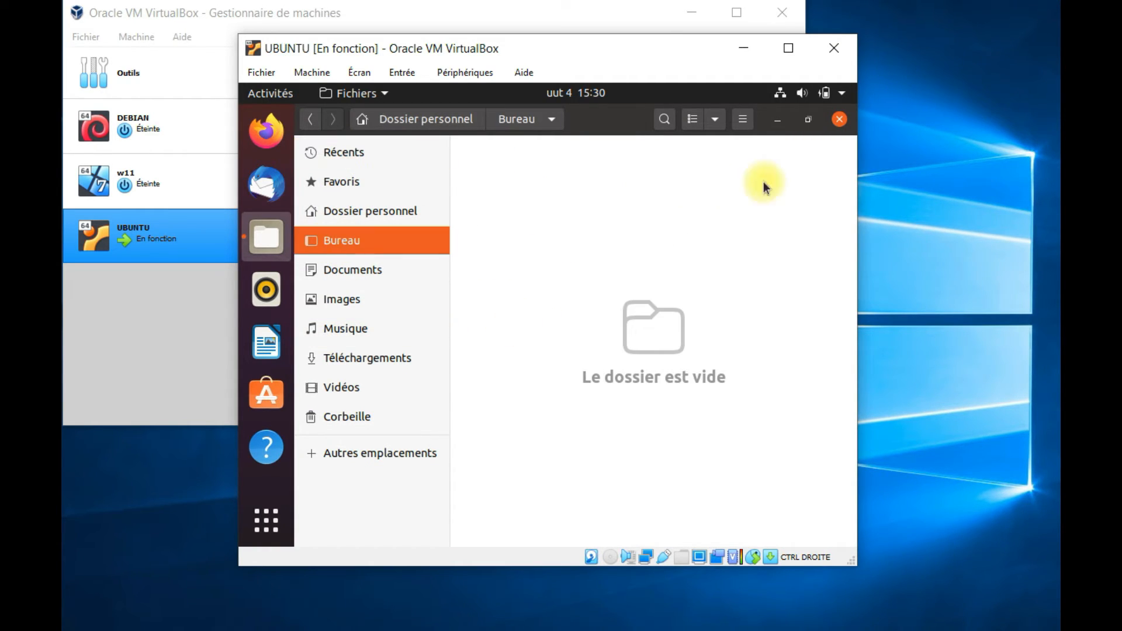
click(840, 119)
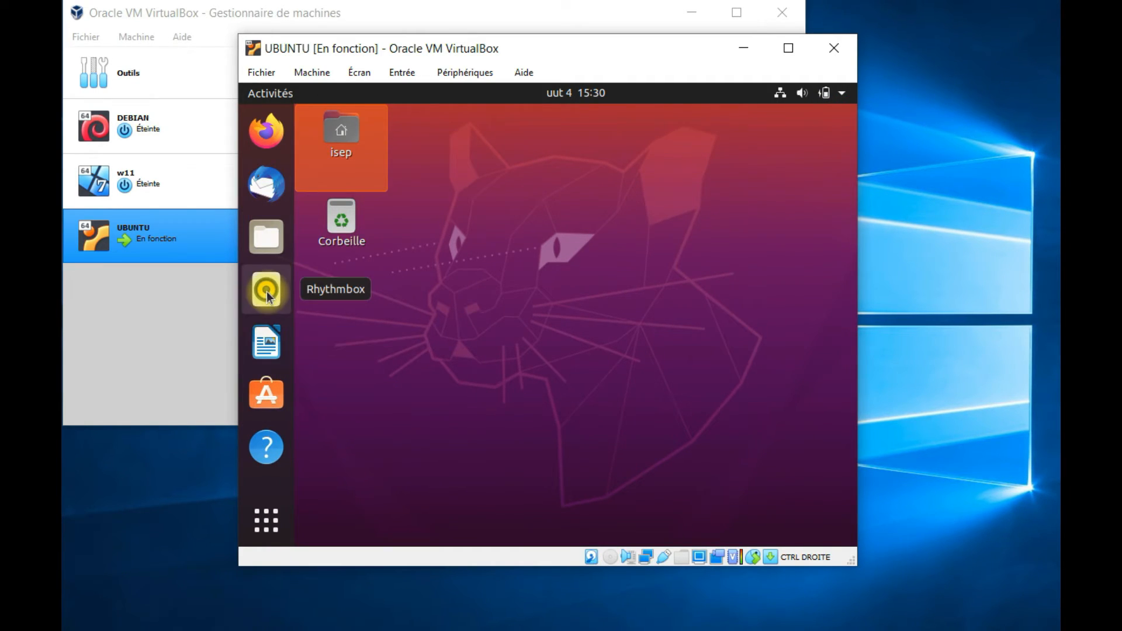
Step: Launch the Firefox web browser inside the Ubuntu machine
click(267, 131)
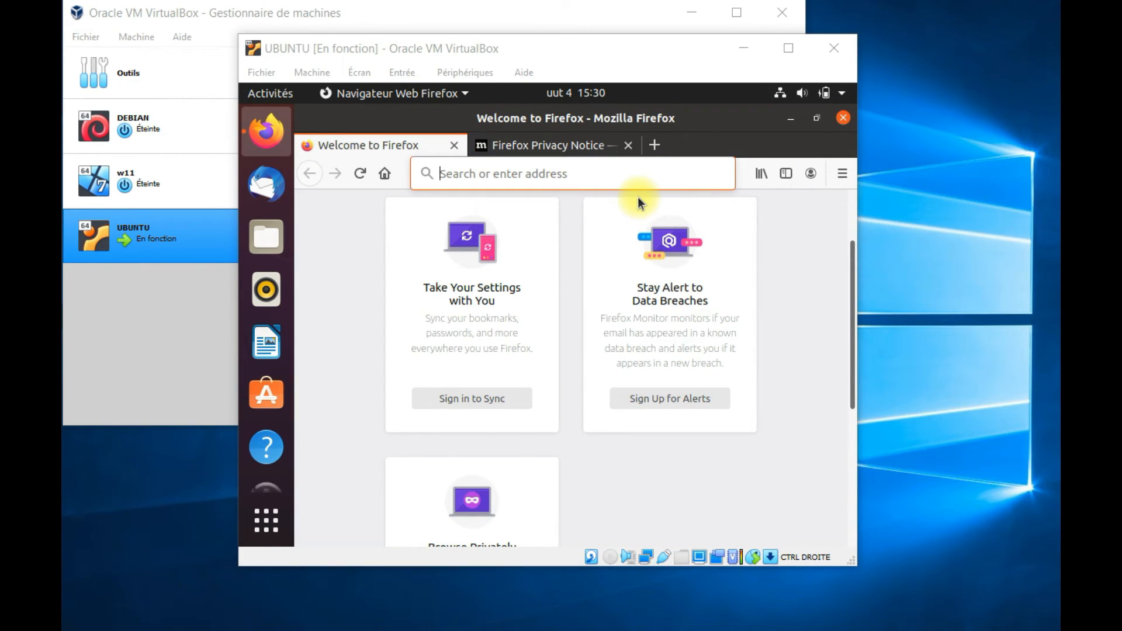
Step: Search Google for "google" in Firefox, look through the results, and close the browser with both tabs
click(470, 178)
text(g)
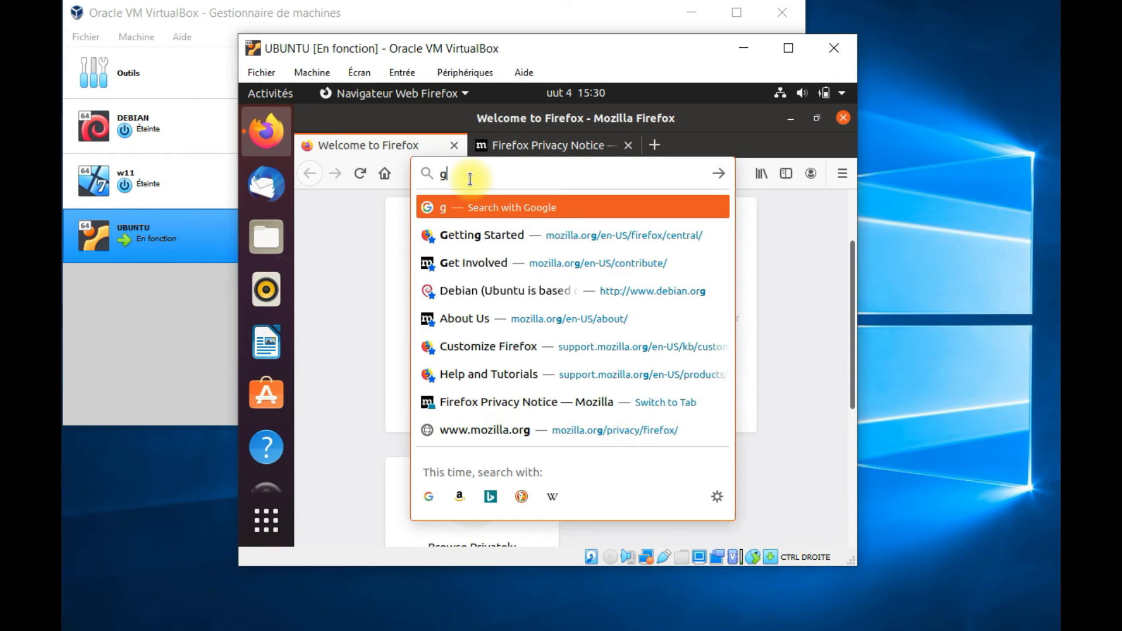
text(oogle)
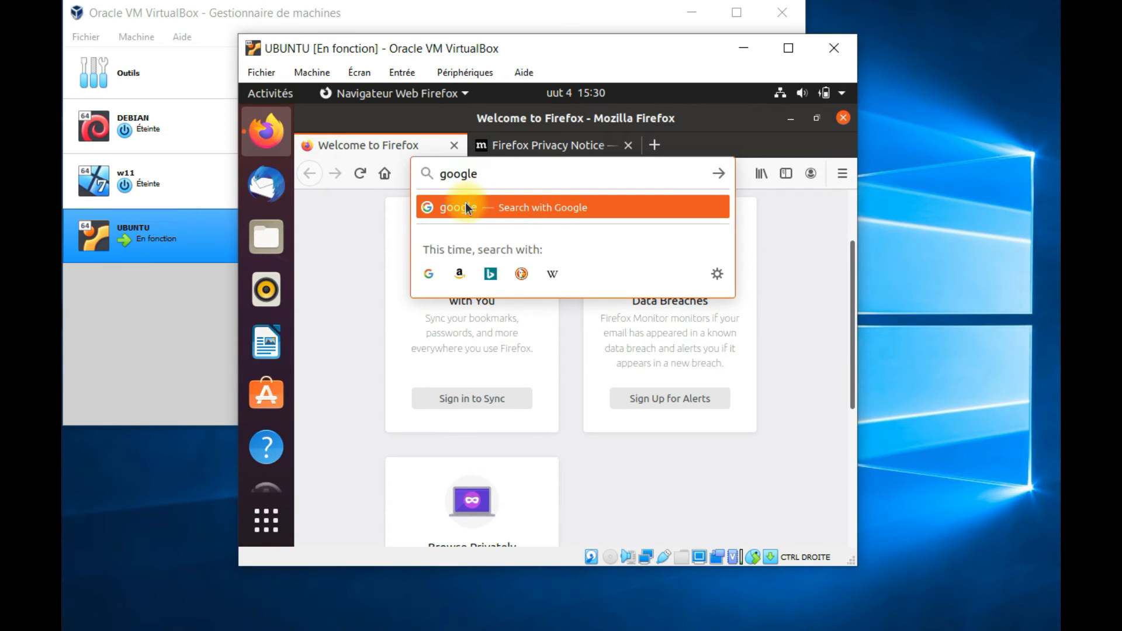
click(465, 206)
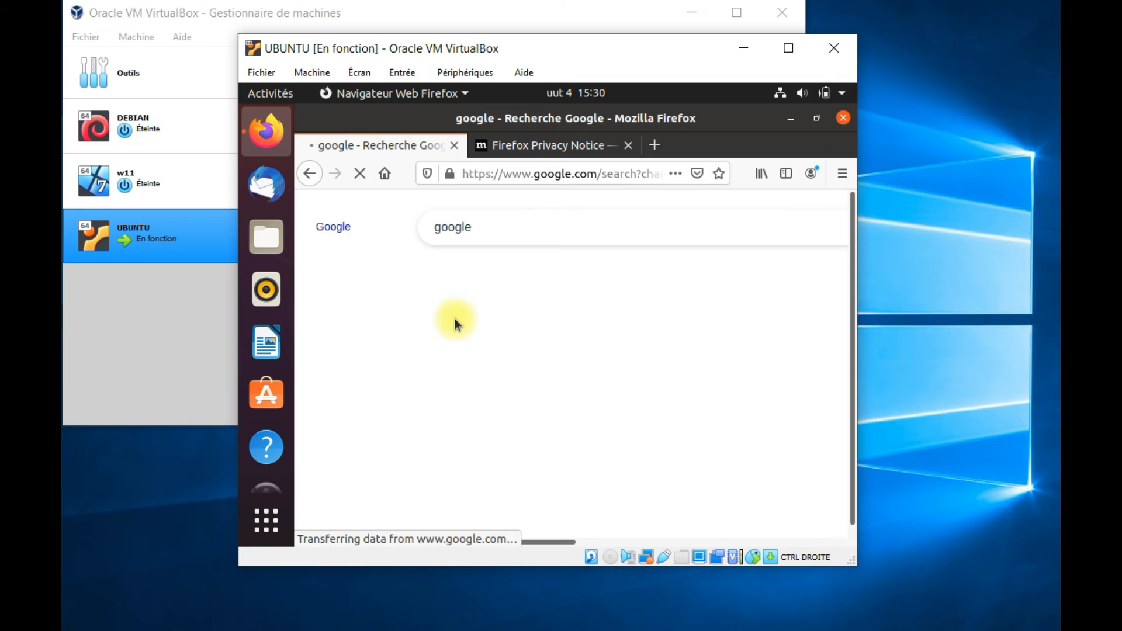
scroll(476, 329, down, 8)
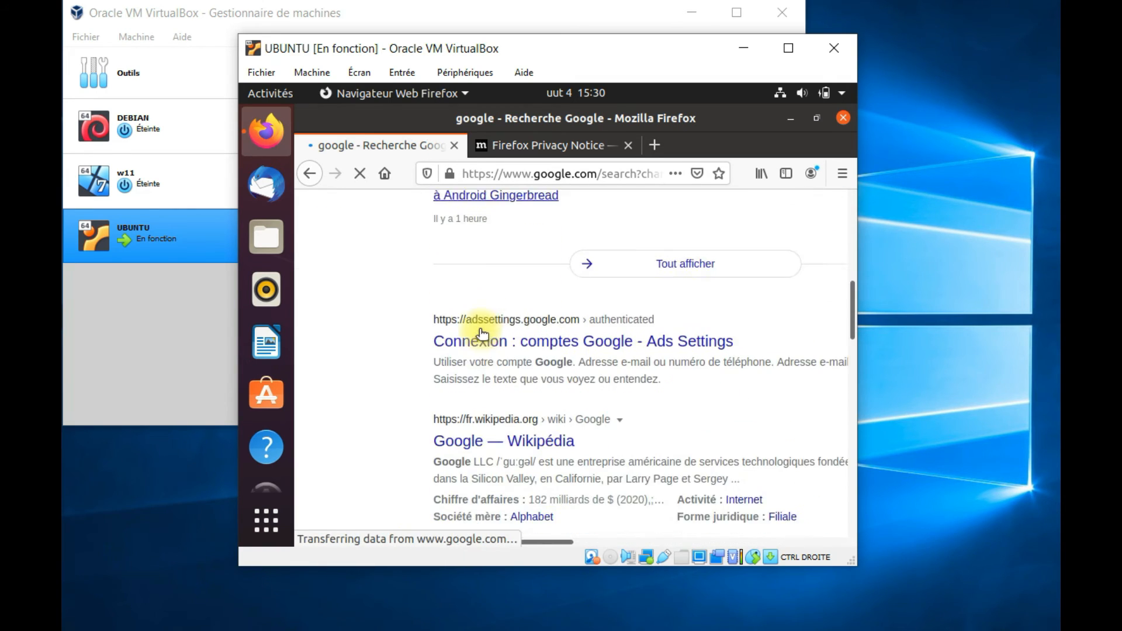
scroll(480, 333, down, 1)
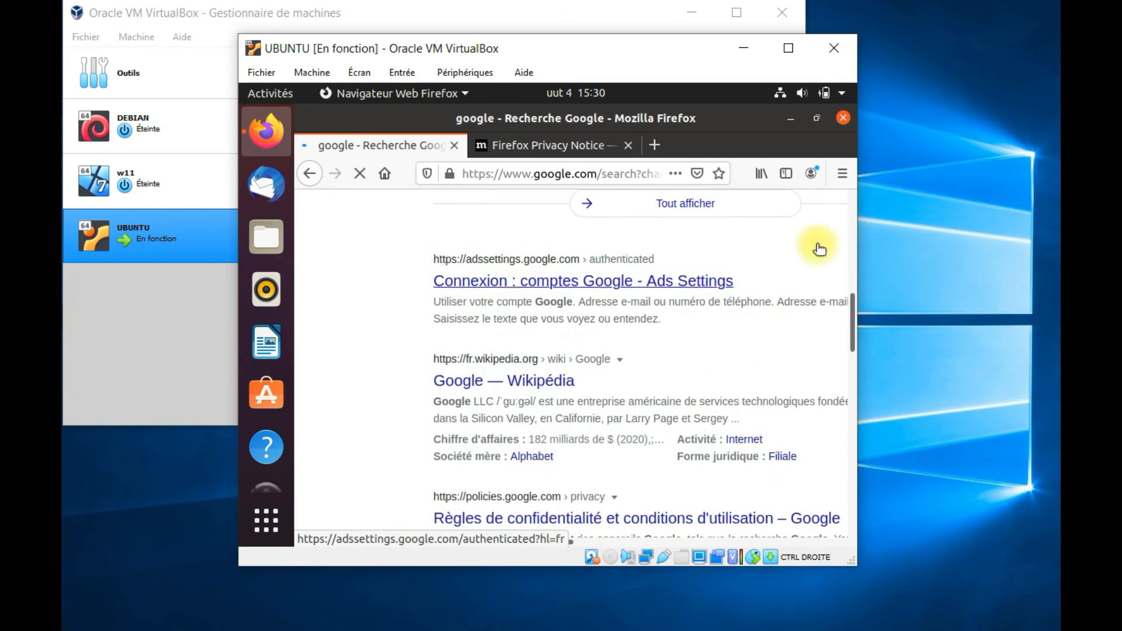
click(843, 119)
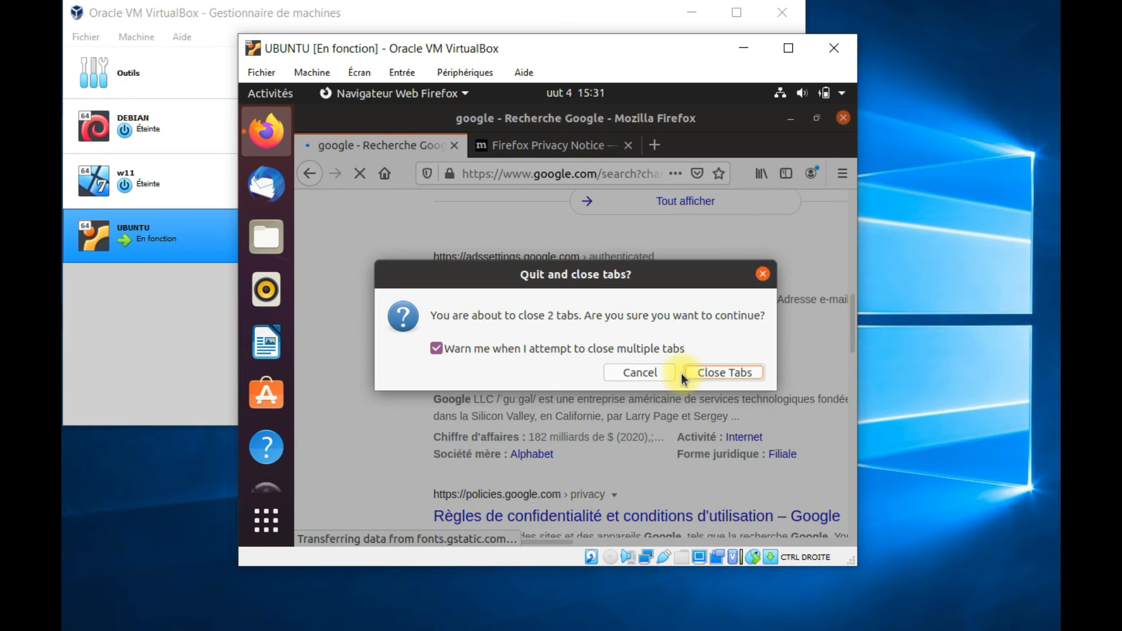
click(720, 374)
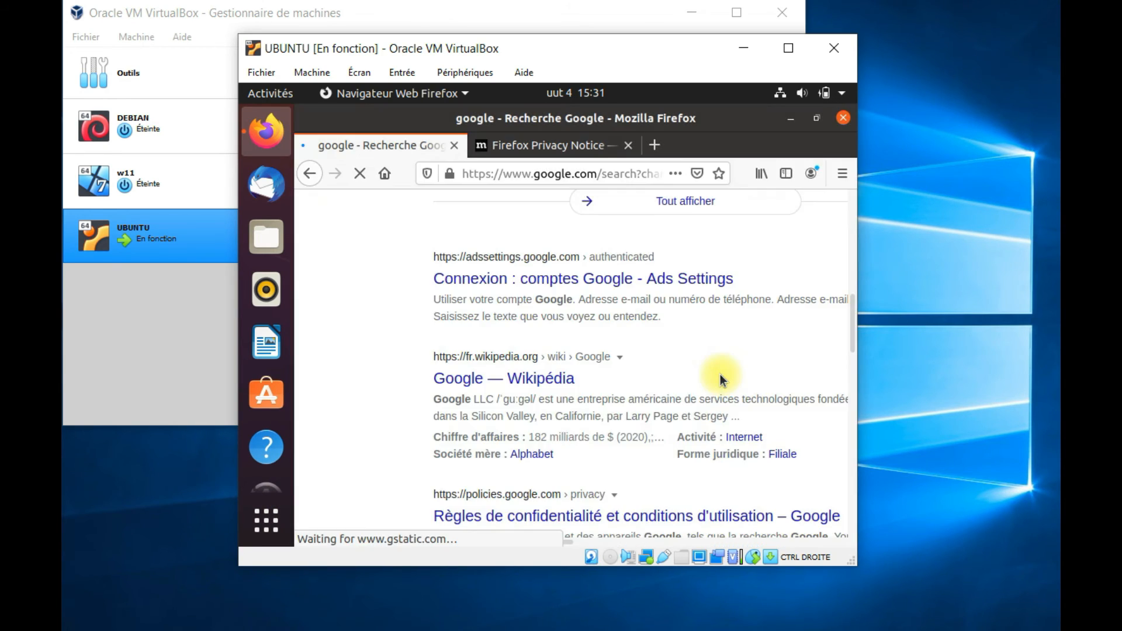
Step: Show all installed Ubuntu applications, and switch the overview to the frequently used ones (Fréquemment utilisées)
click(278, 522)
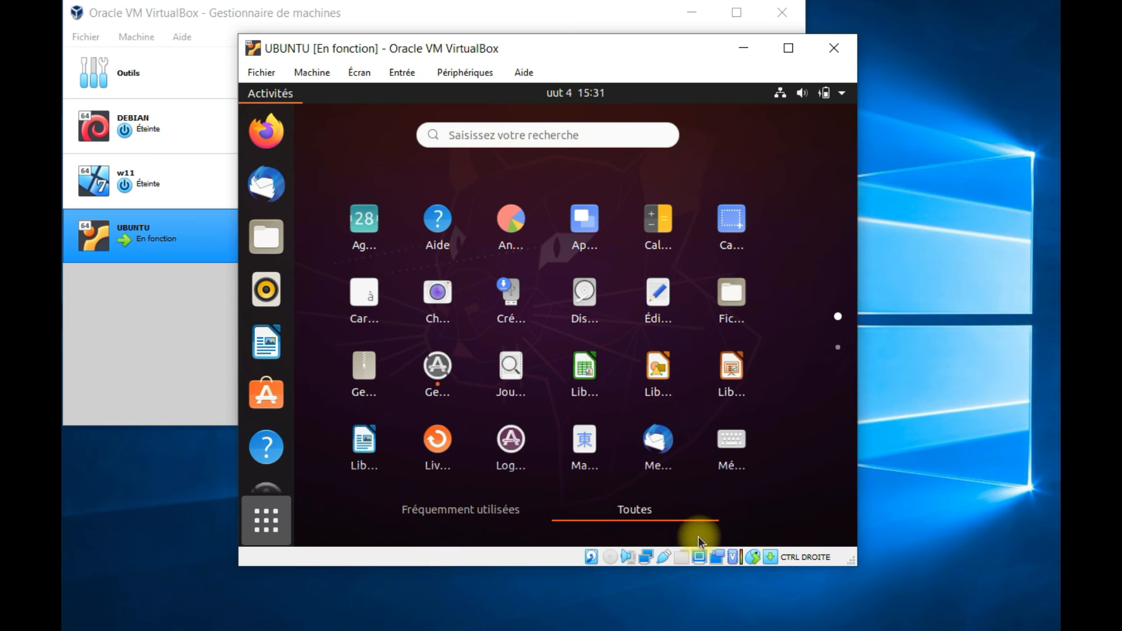
click(470, 510)
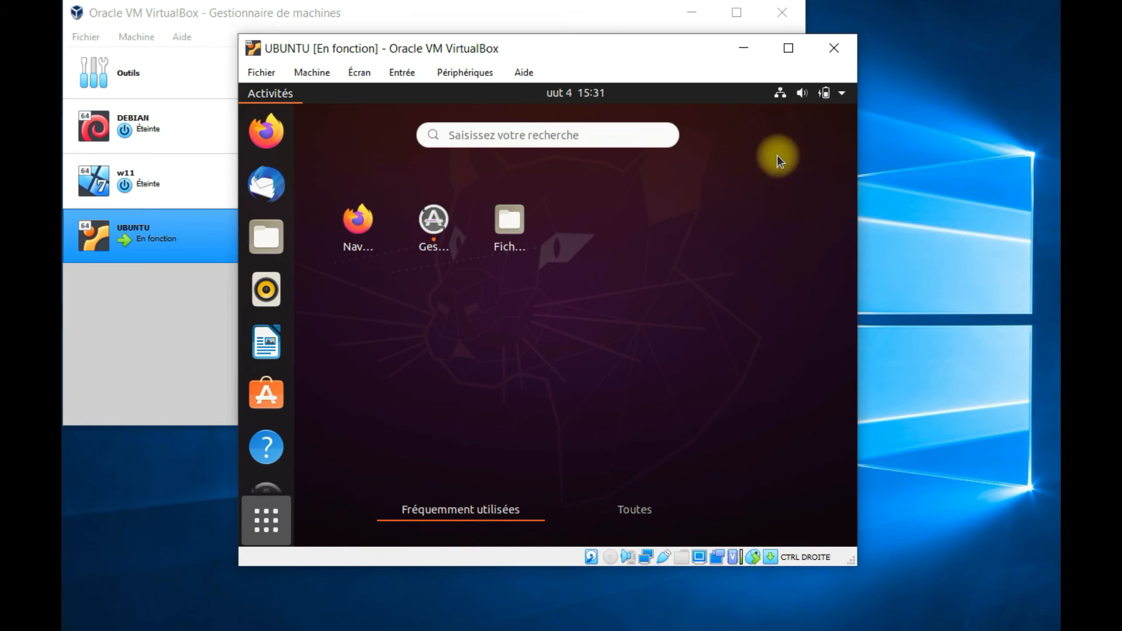
Step: Close the UBUNTU virtual machine with the option to power it off (Éteindre la machine)
click(835, 43)
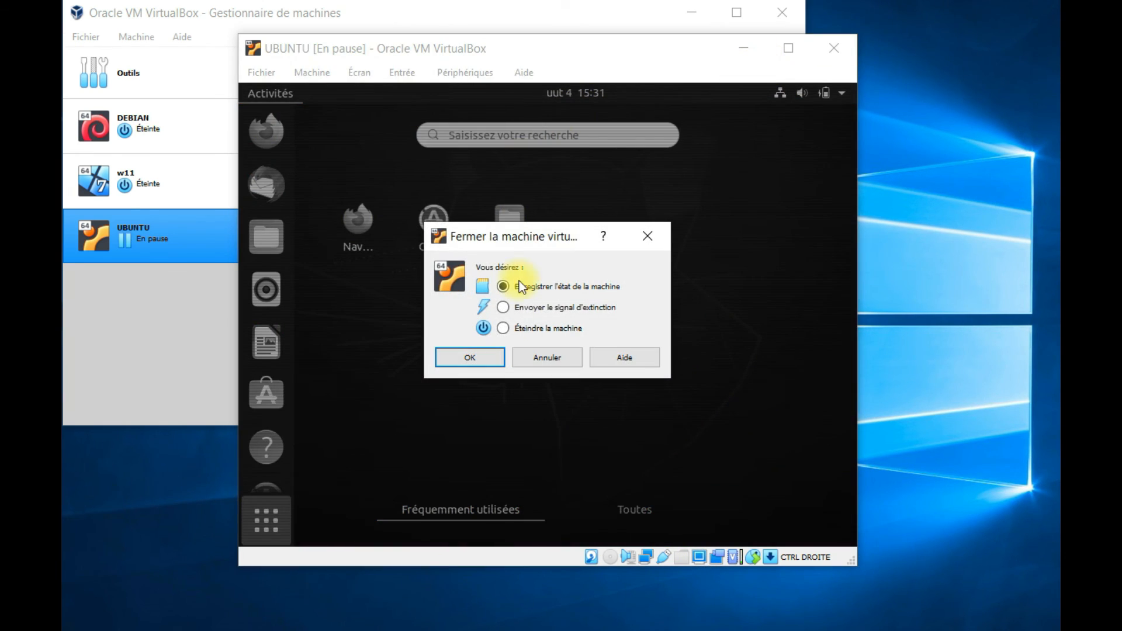
click(502, 329)
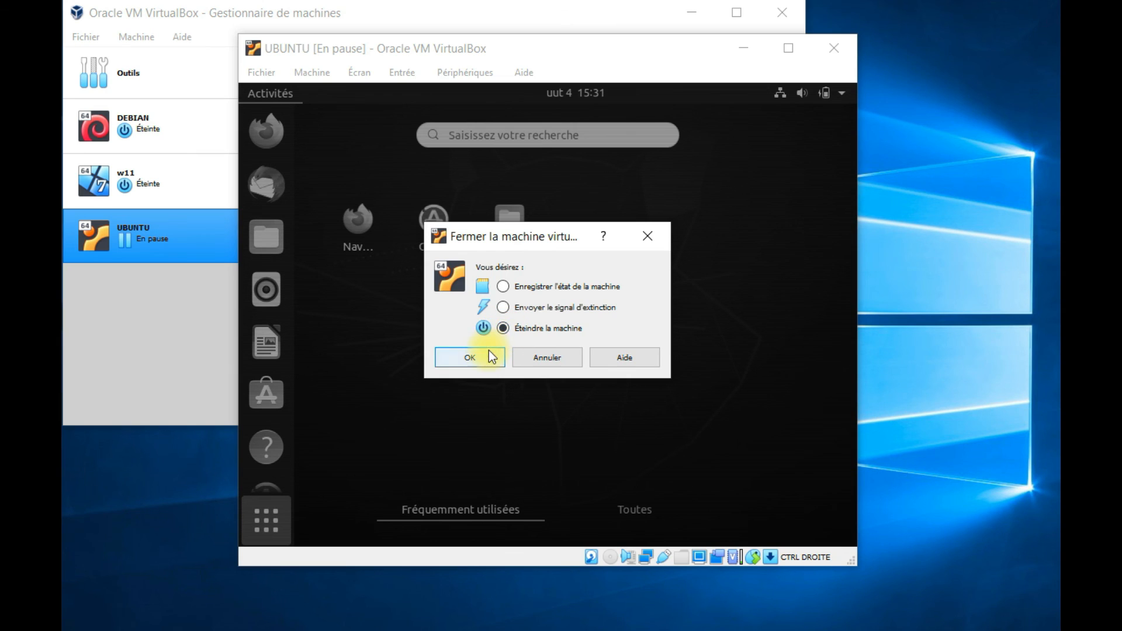
click(489, 351)
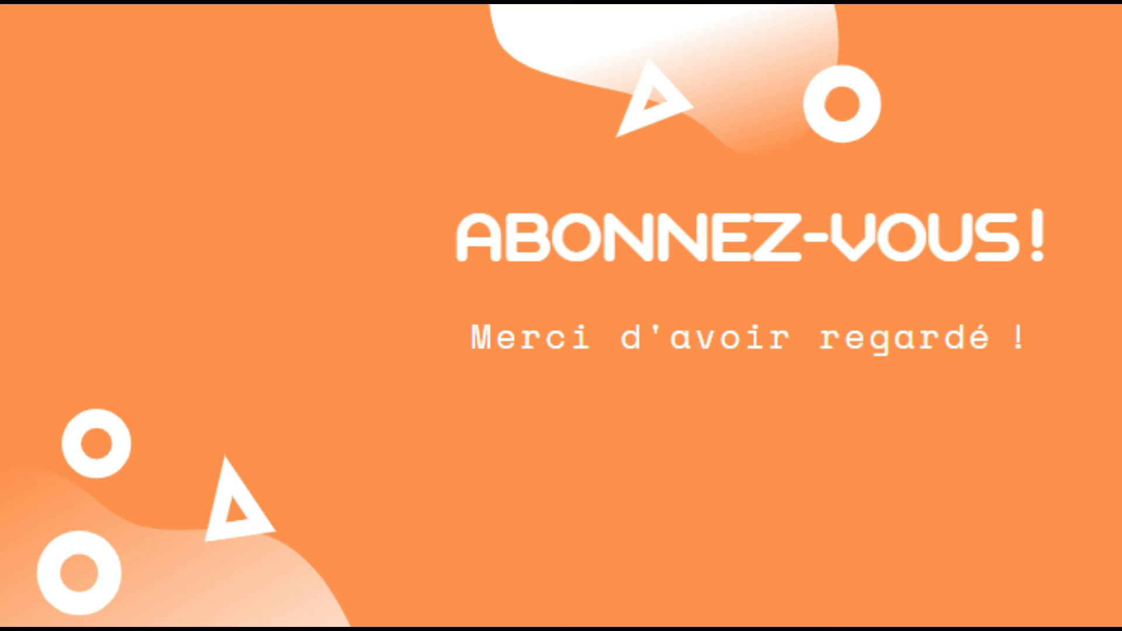